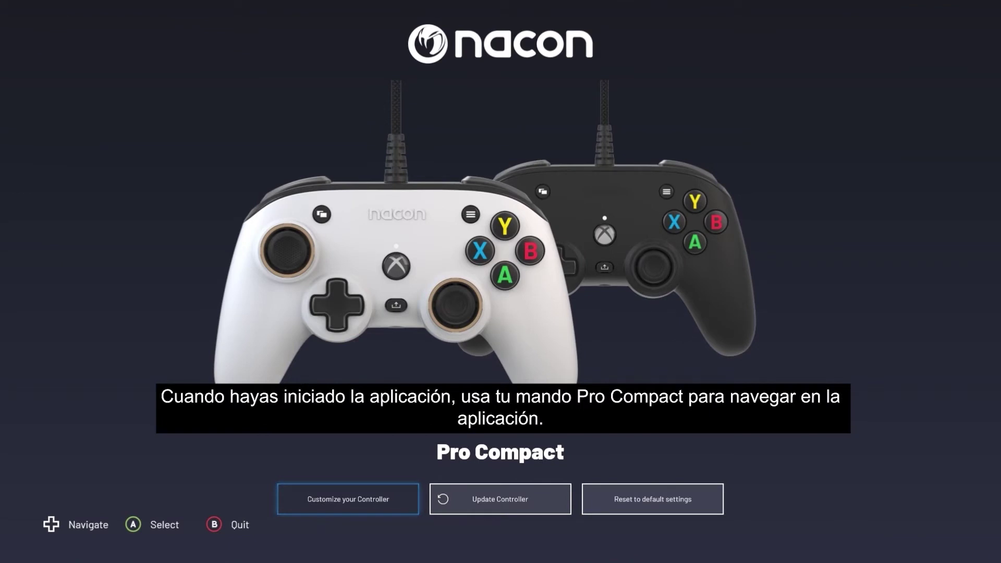
key(Right)
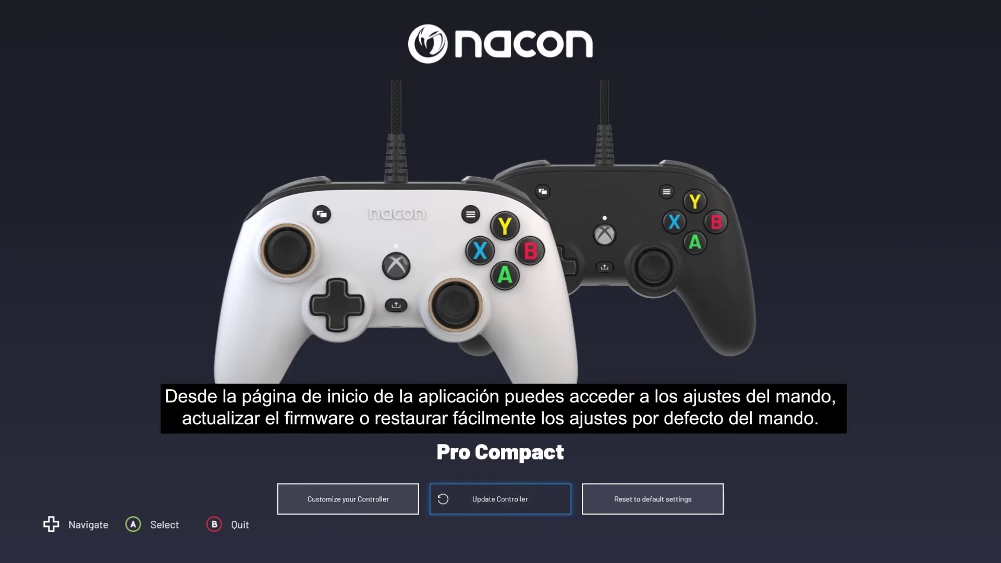
key(Right)
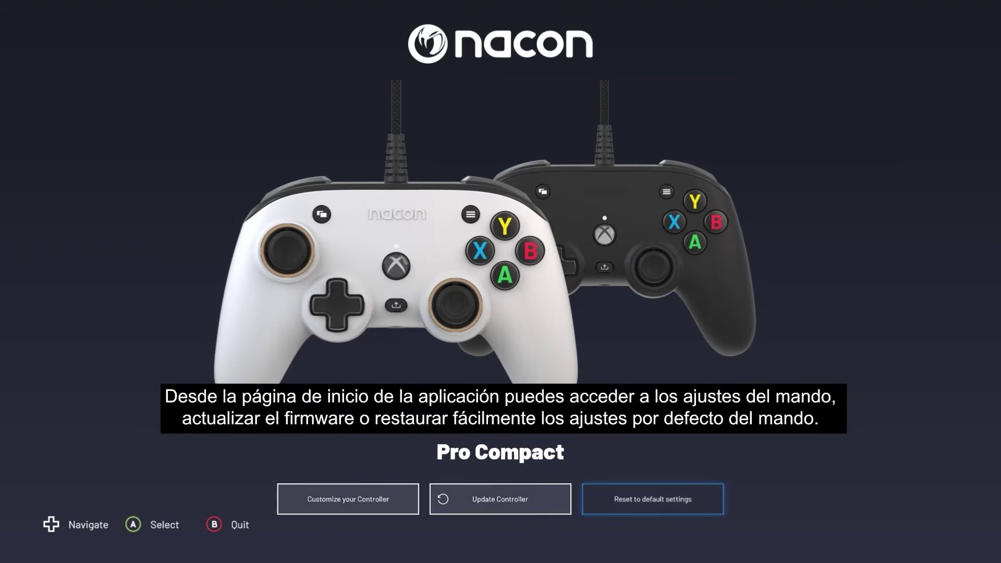
key(Left)
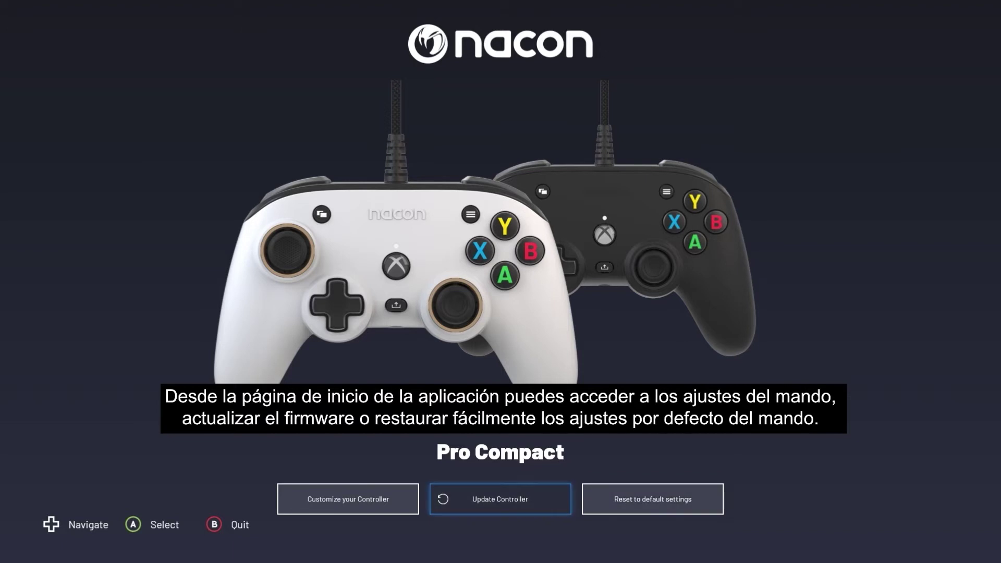
key(Left)
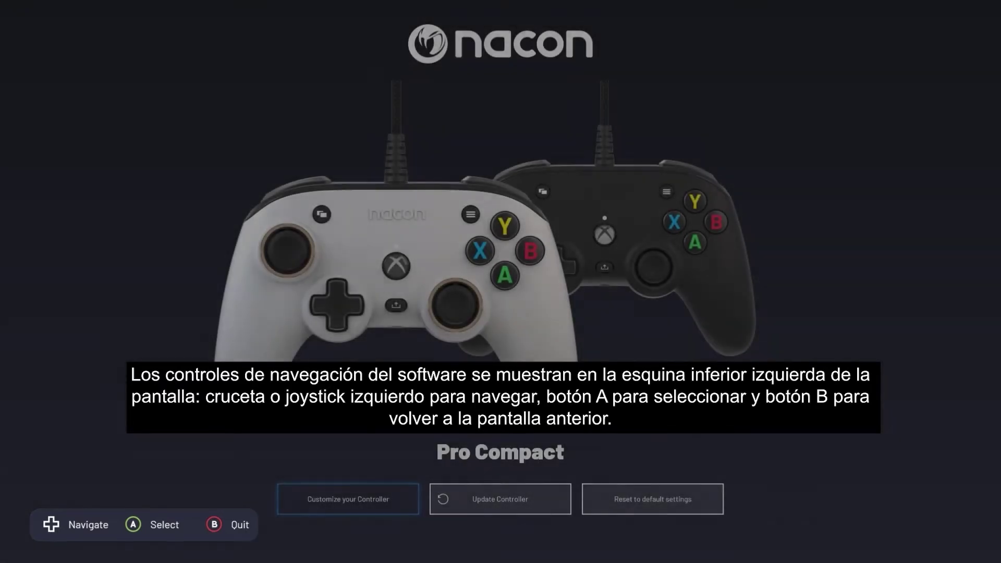
key(Right)
key(Left)
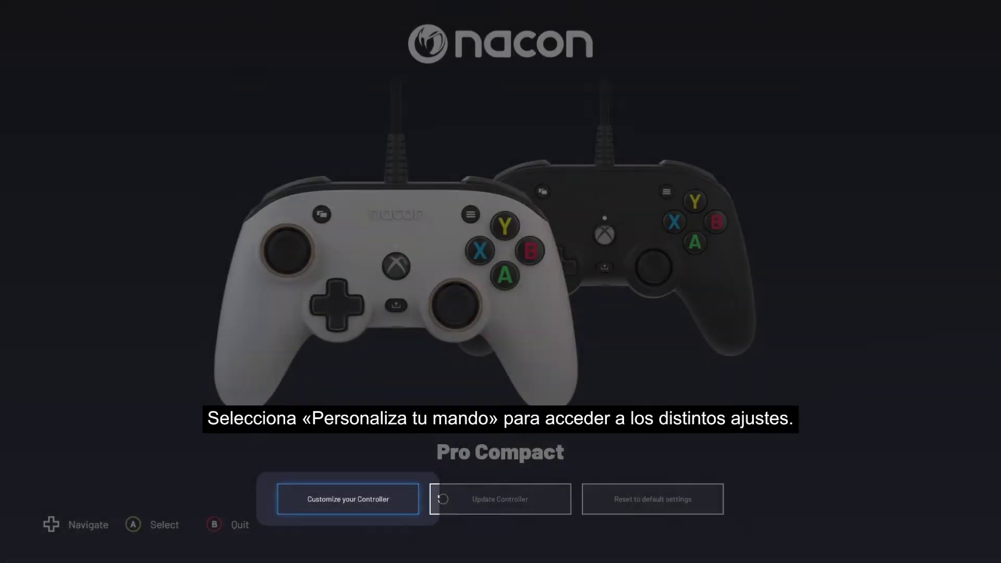
Step: Open Customize your Controller and remap the X button to the B function
key(Return)
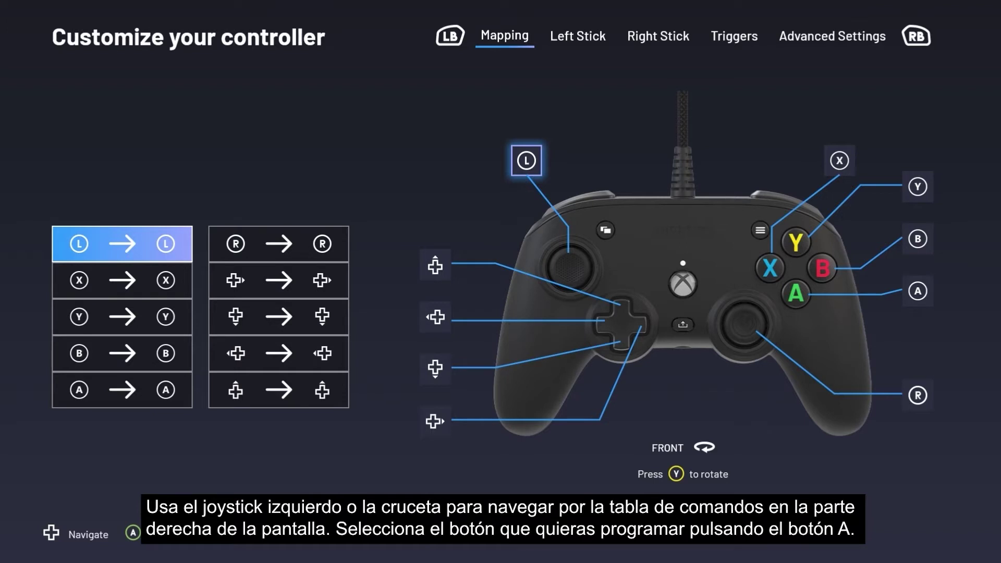
key(Down)
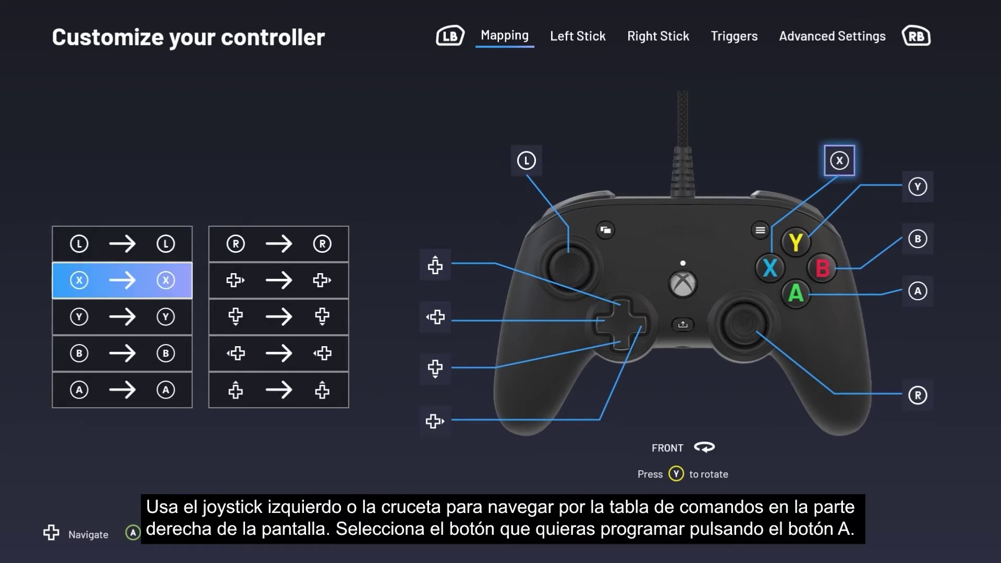
key(Return)
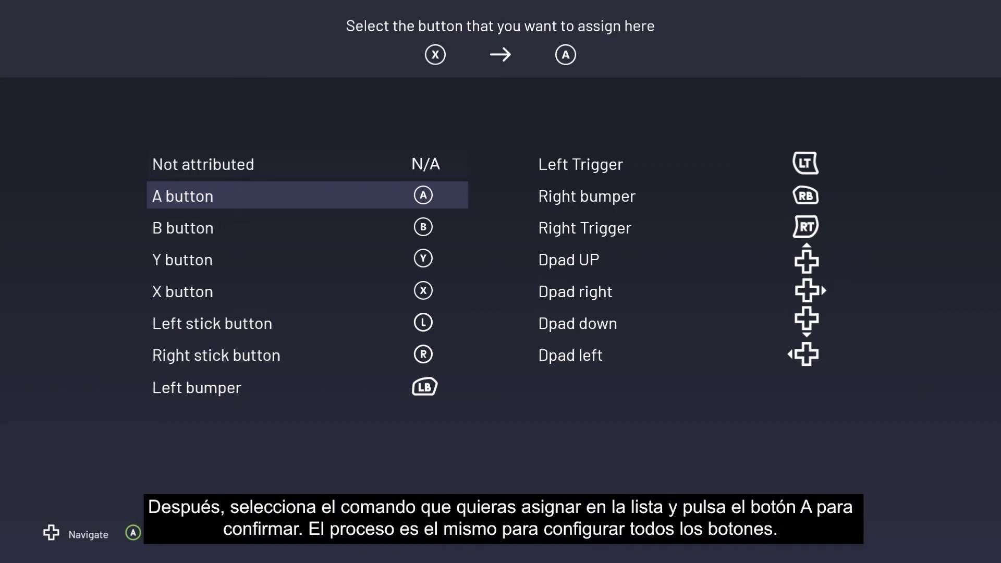
key(Down)
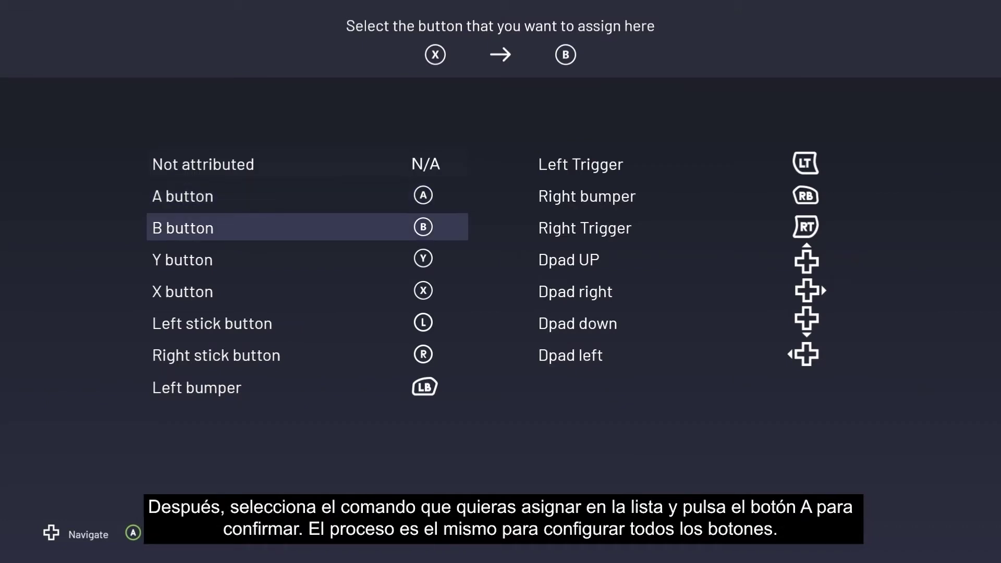
key(Return)
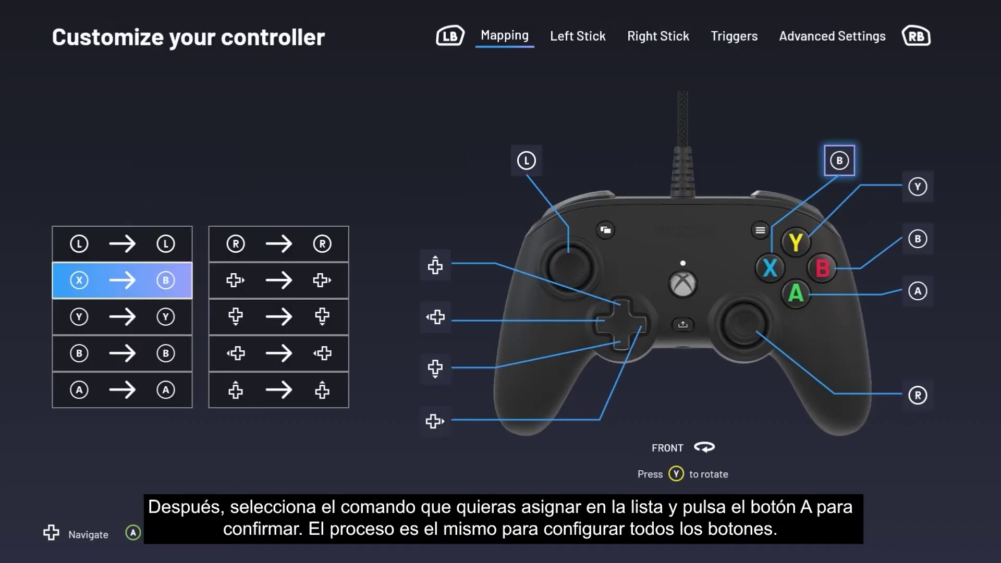
key(Down)
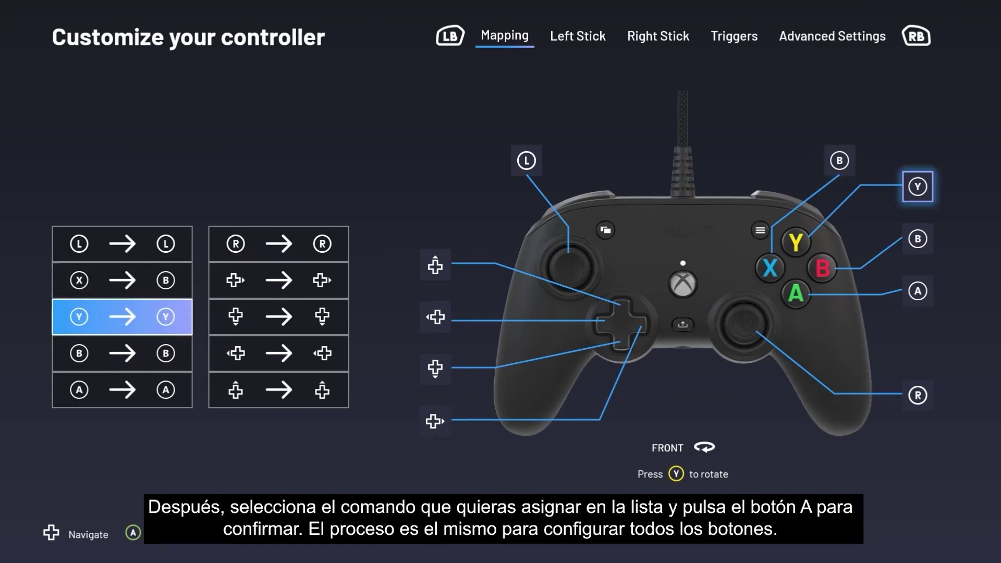
key(Down)
key(Down)
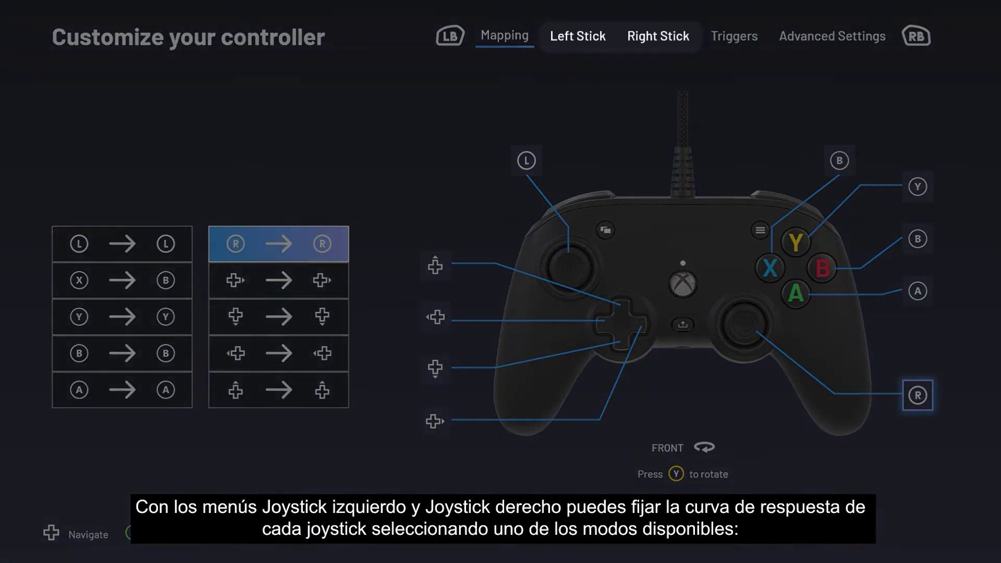
Step: Cycle the left stick curve through FPS, FPS - Pro and Arcade - Fighting to Infiltration
key(Left)
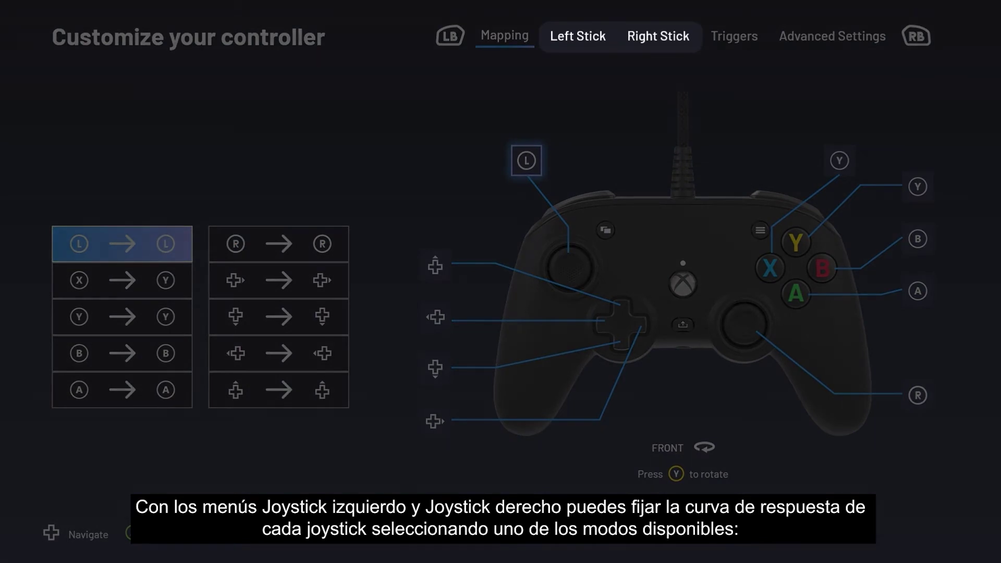
key(Page_Down)
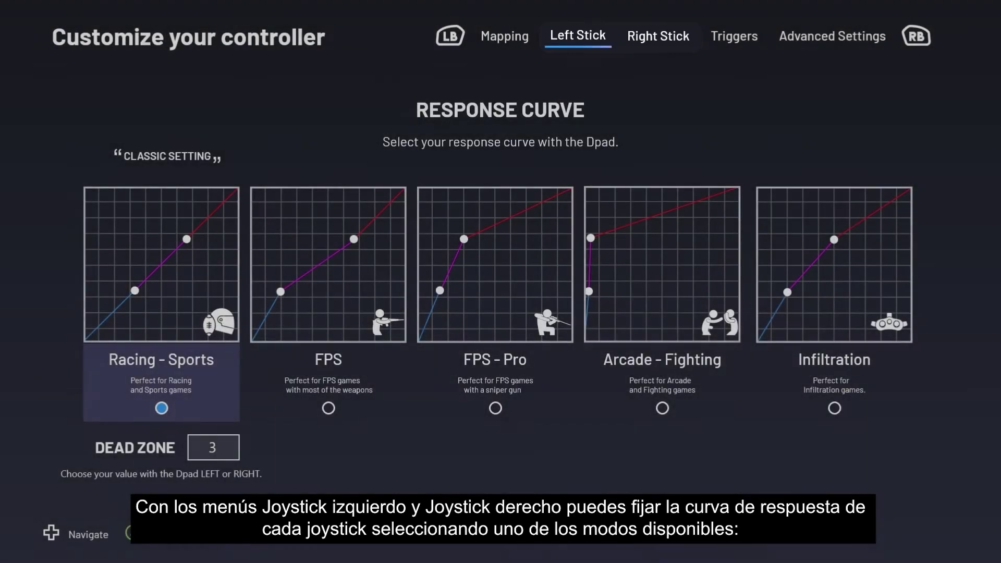
key(Right)
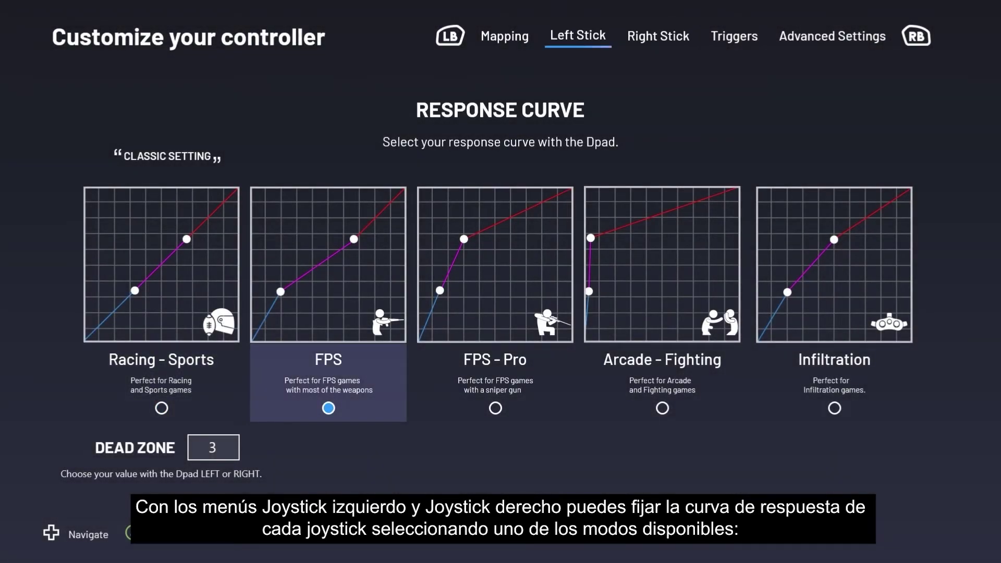
key(Right)
key(Right)
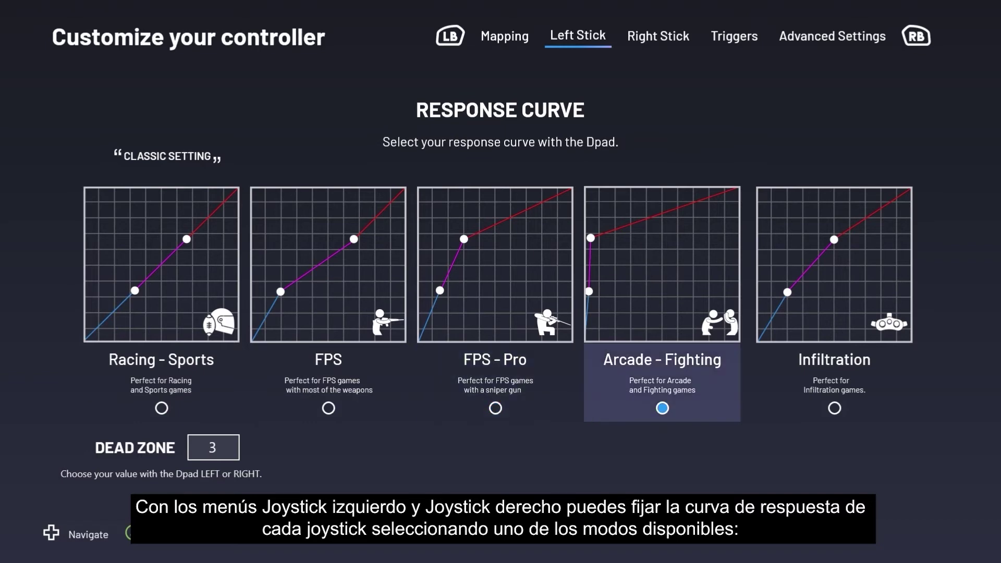
key(Right)
key(Page_Down)
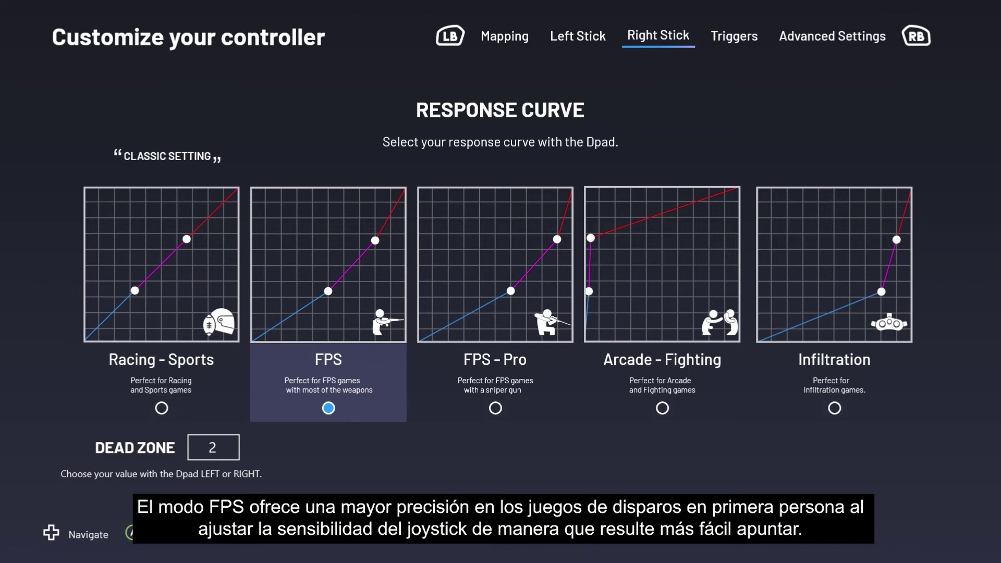
Step: Choose the Arcade - Fighting response curve for the right stick, keeping dead zone 2
key(Right)
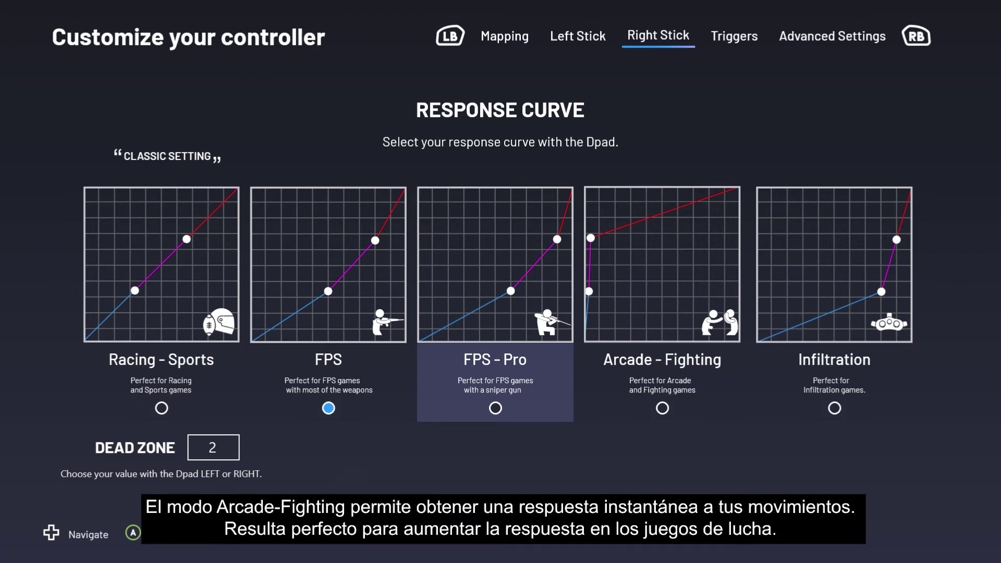
key(Return)
key(Right)
key(Return)
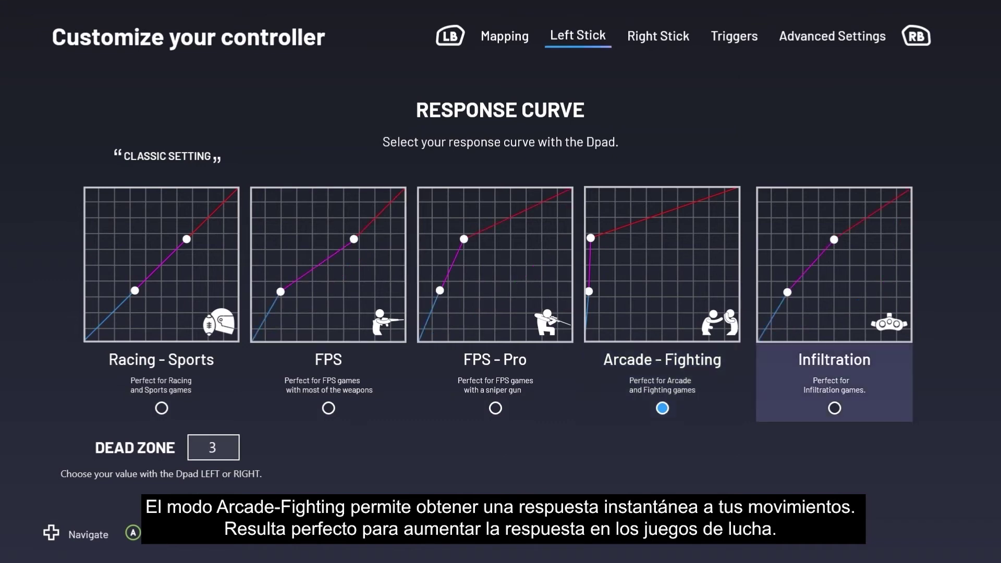
Step: Raise the left stick's dead zone to 6 on its Infiltration curve
key(Return)
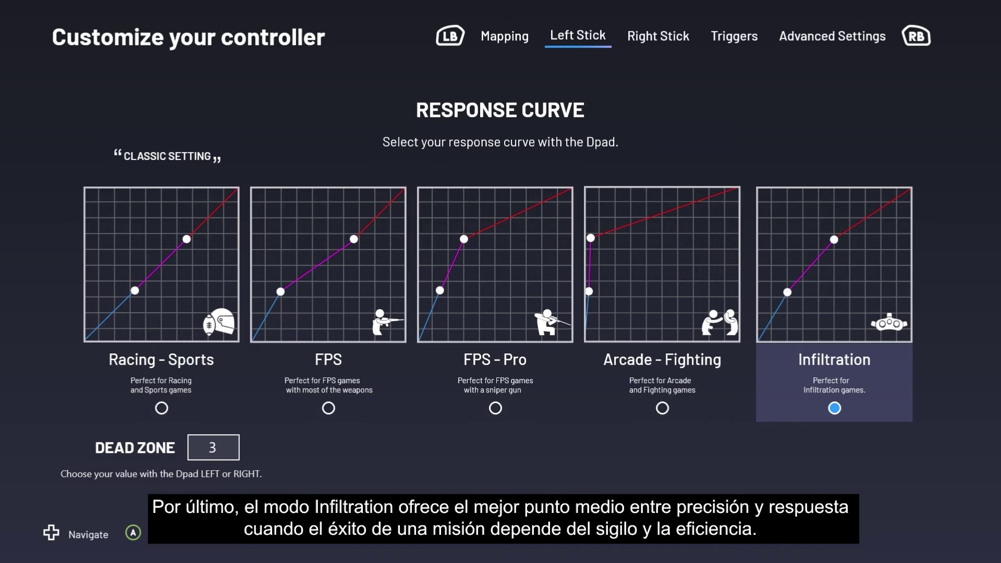
key(Down)
key(Right)
key(Right)
key(Right)
key(Right)
key(Right)
key(Right)
key(Right)
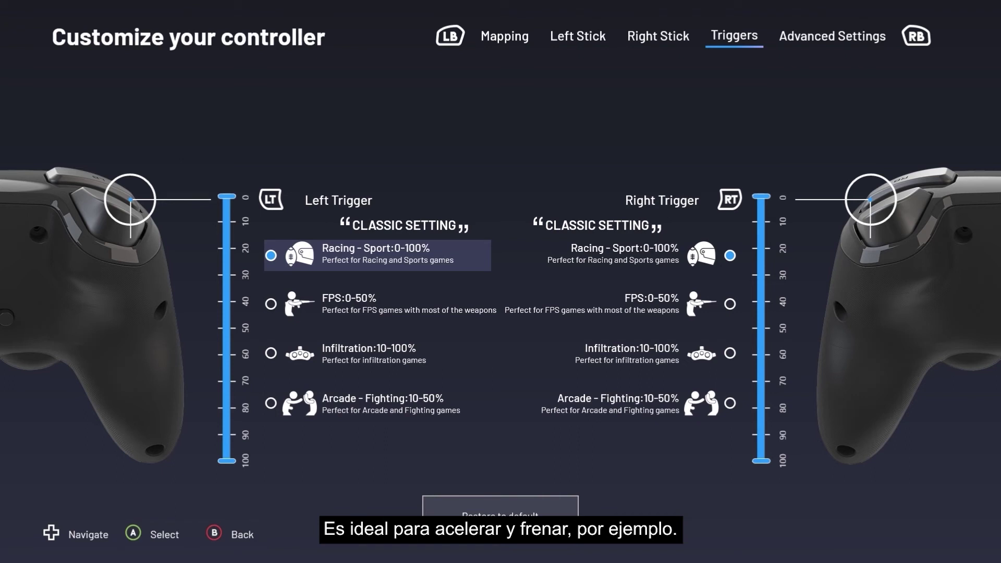
Step: Try FPS, Infiltration and Arcade - Fighting left-trigger ranges, then restore Racing - Sport 0-100%
click(271, 304)
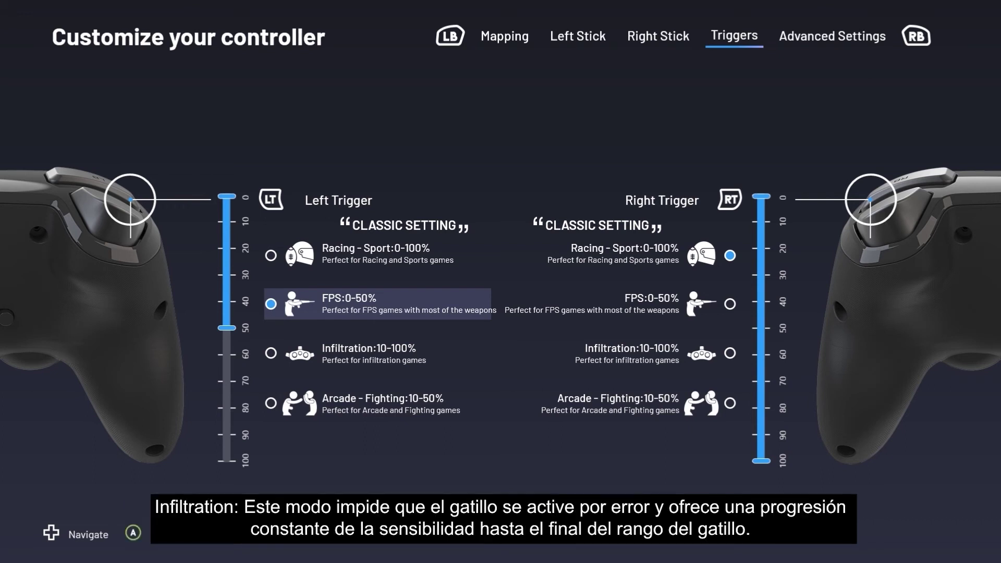
click(377, 353)
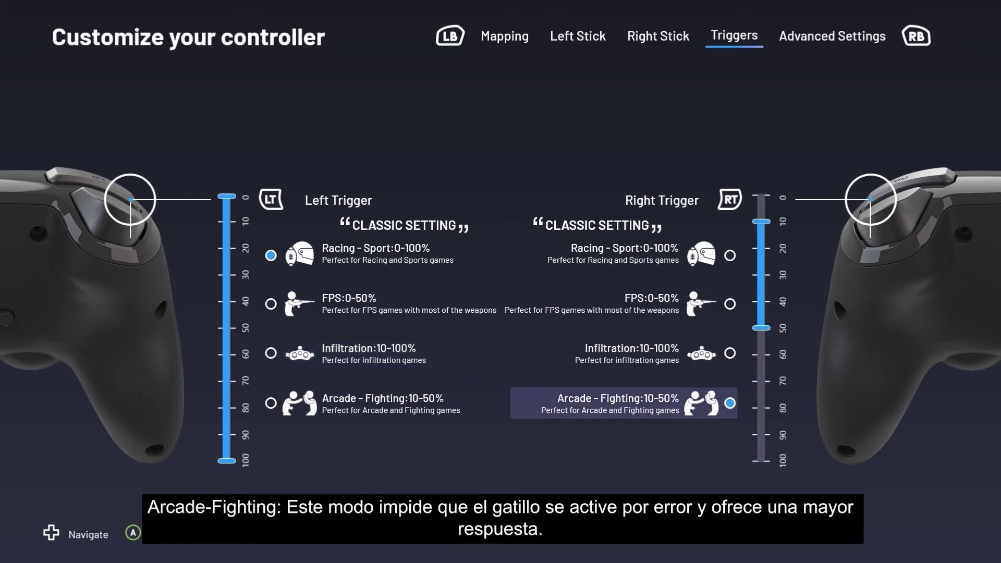
key(Left)
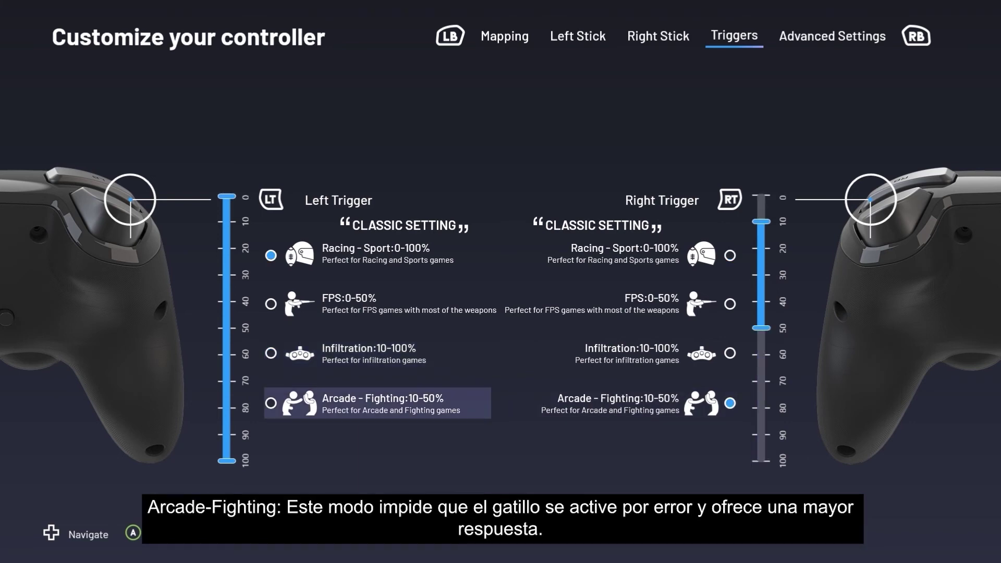
key(Return)
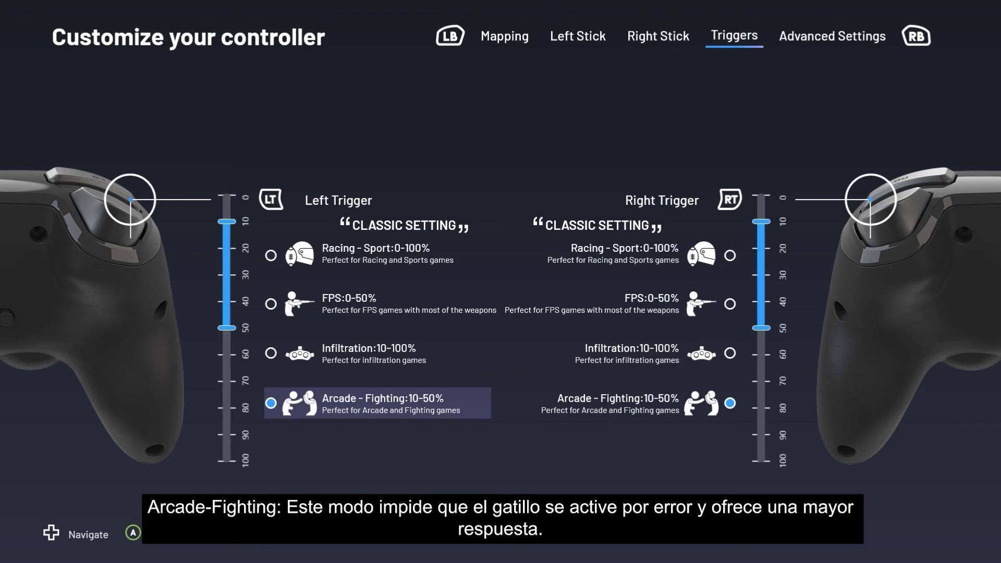
key(Right)
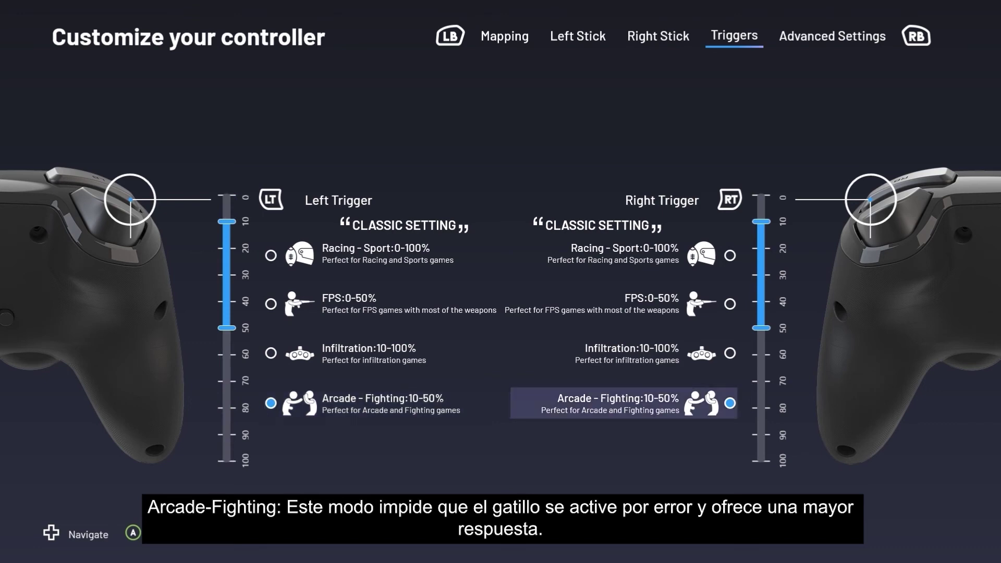
key(Up)
key(Left)
key(Up)
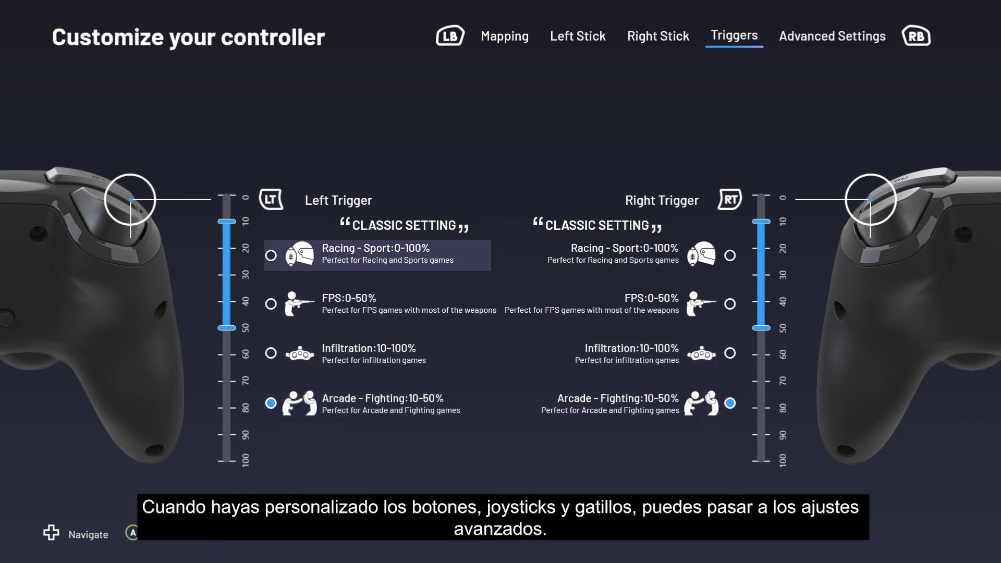
key(Up)
key(Return)
Step: Try the FPS range on the right trigger, return to Racing - Sport, and go to Advanced Settings
key(Right)
key(Down)
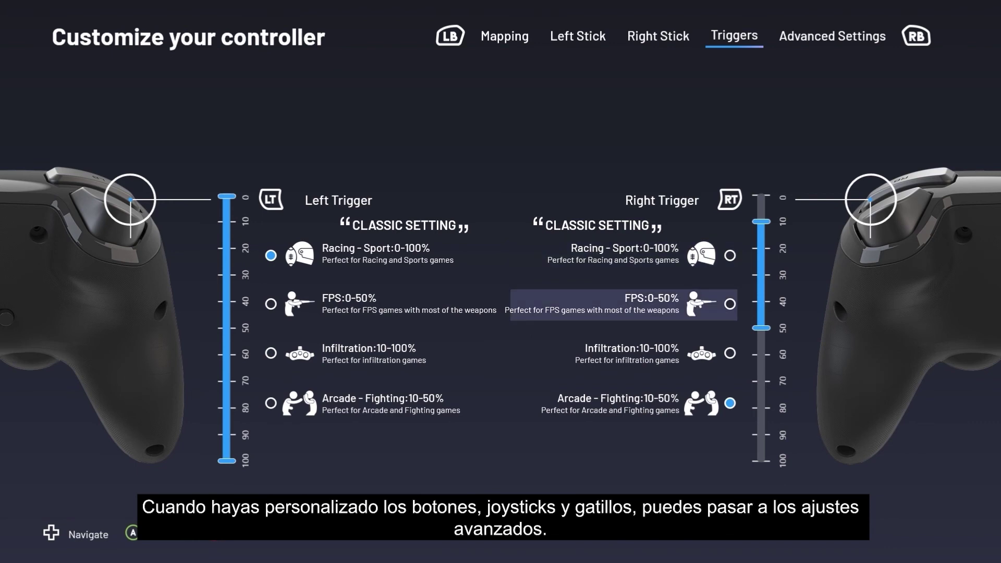
key(Return)
key(Up)
key(Tab)
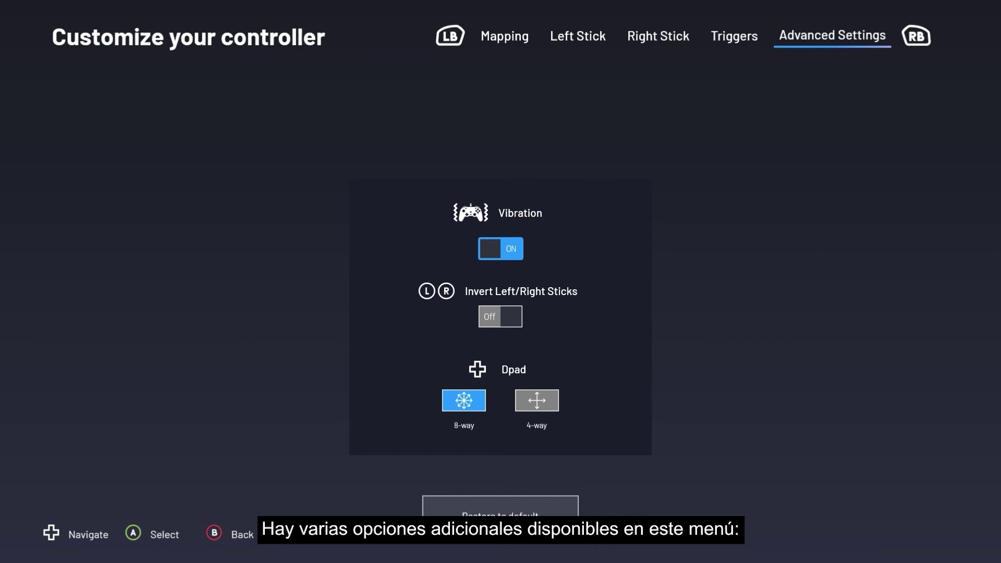
Step: Toggle vibration off and back on, then swap the sticks and turn swapping back off
key(Return)
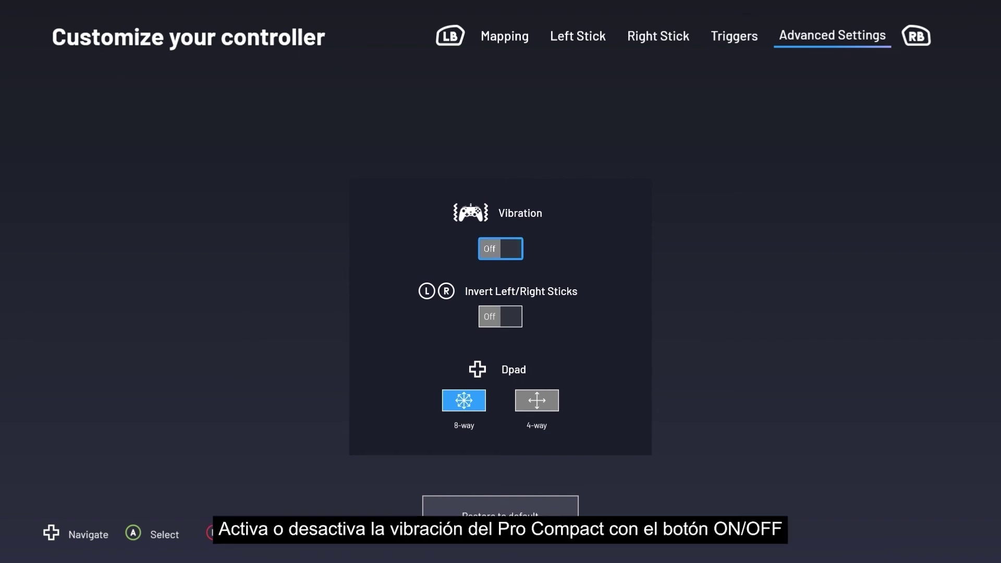
key(Return)
key(Down)
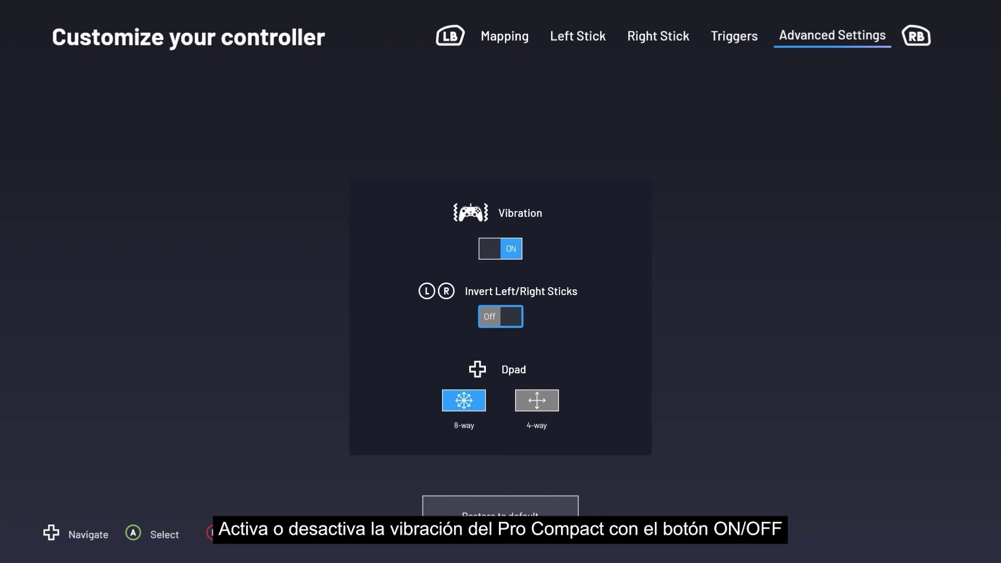
key(Return)
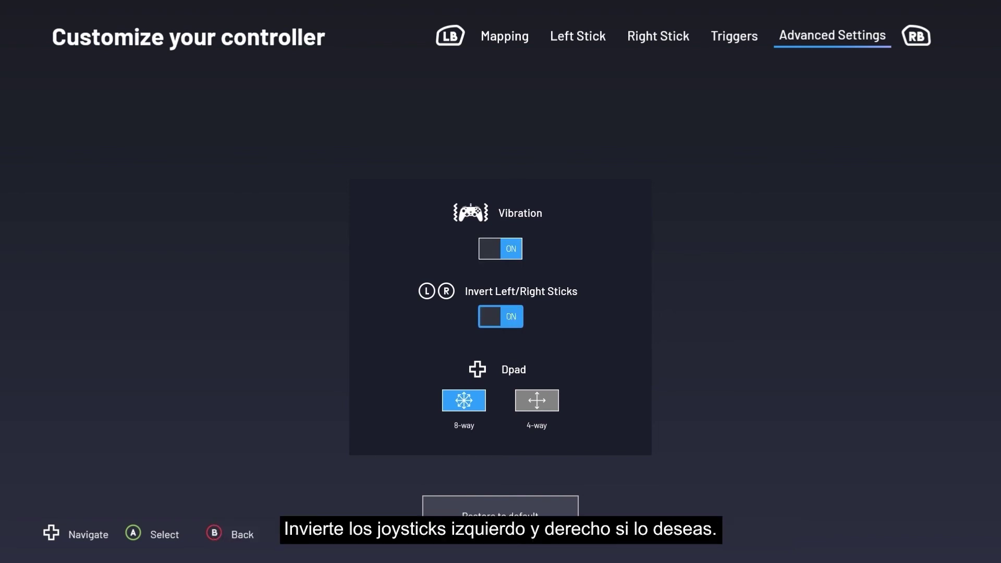
key(Return)
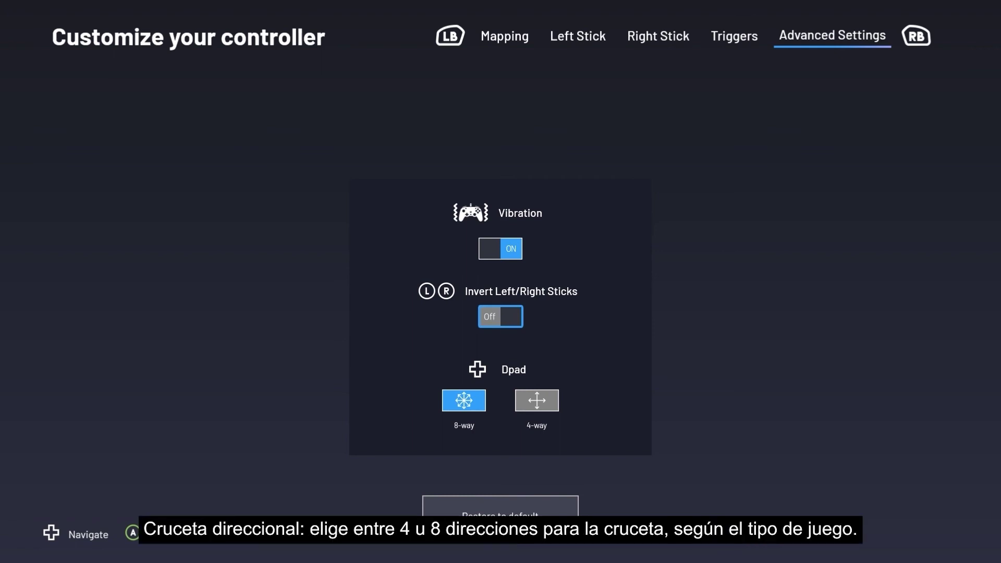
Step: Browse the D-pad direction options between 8-way and 4-way, leaving 8-way set
key(Down)
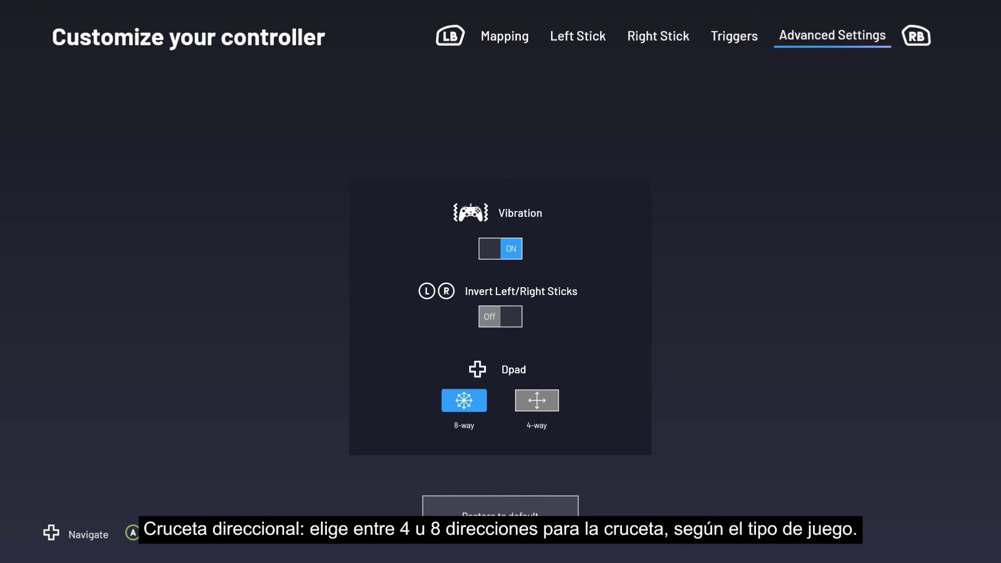
key(Right)
key(Left)
key(Right)
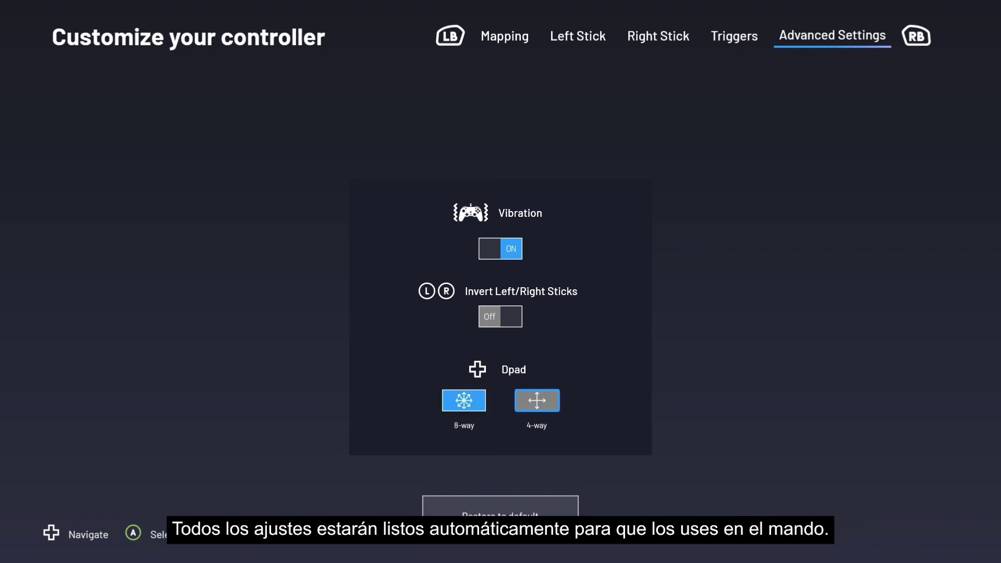